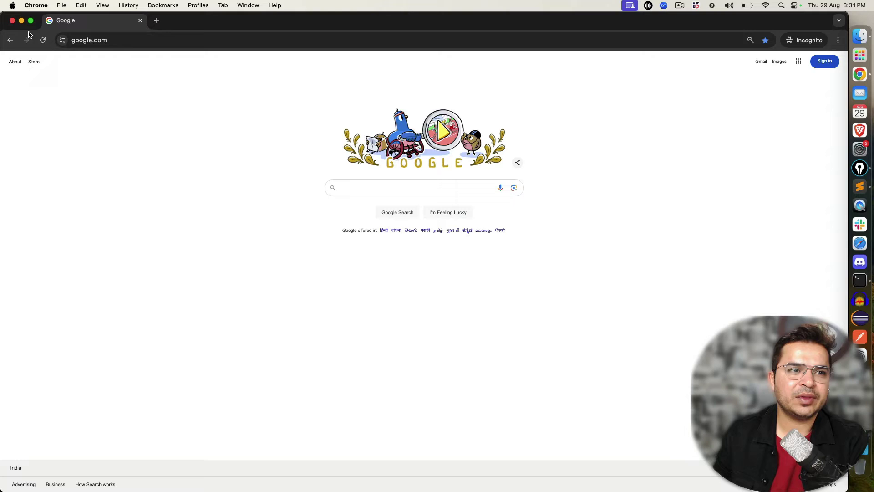
# - Check the Mac's chip and macOS build number in the About This Mac window
pyautogui.click(11, 5)
pyautogui.click(31, 16)
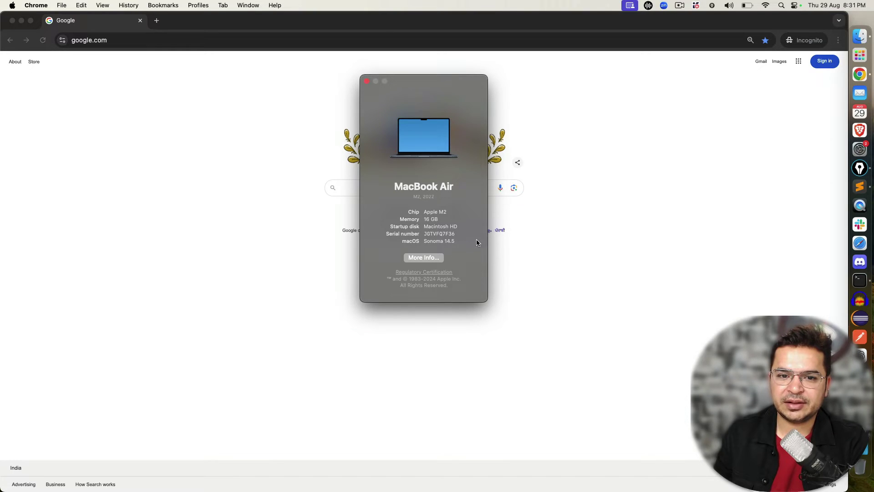
pyautogui.click(446, 242)
pyautogui.moveTo(446, 242); pyautogui.dragTo(455, 242)
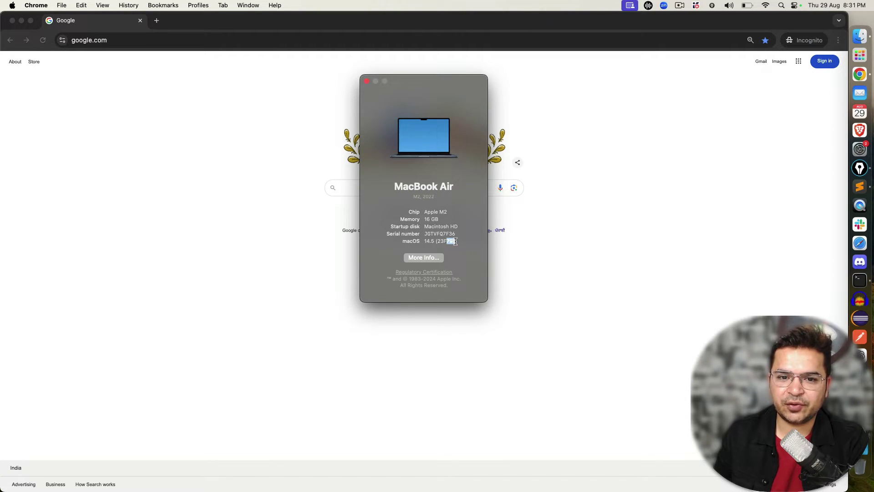
pyautogui.click(518, 263)
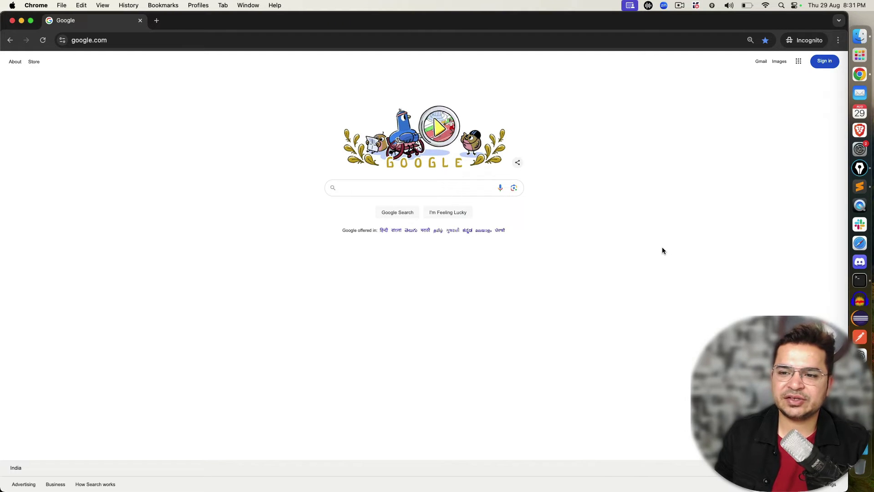
# - Run node --version in an enlarged Terminal window; it reports command not found
pyautogui.click(860, 281)
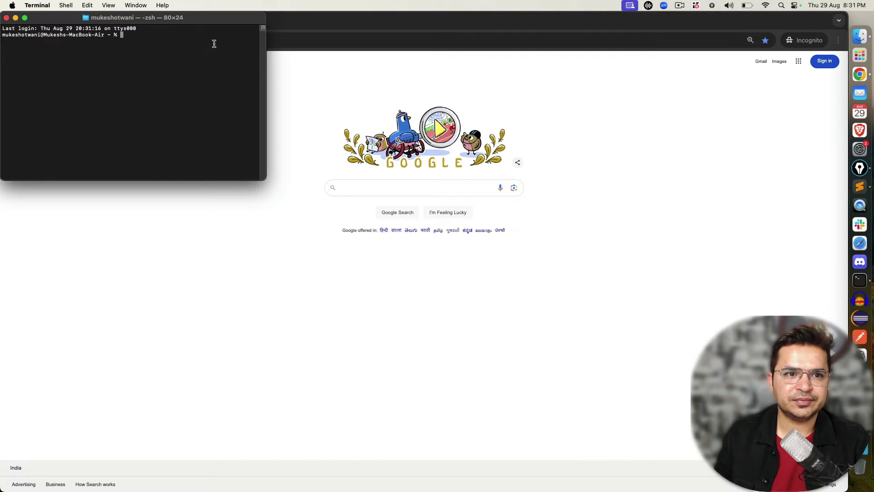
pyautogui.moveTo(214, 17); pyautogui.dragTo(290, 127)
pyautogui.press('super+plus')
pyautogui.press('super+plus')
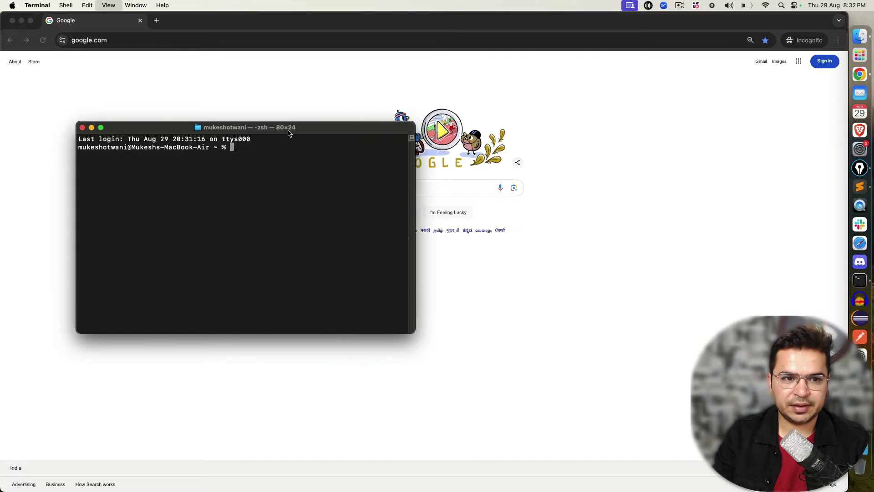
pyautogui.press('super+plus')
pyautogui.press('super+plus')
pyautogui.press('super+plus')
pyautogui.write('n')
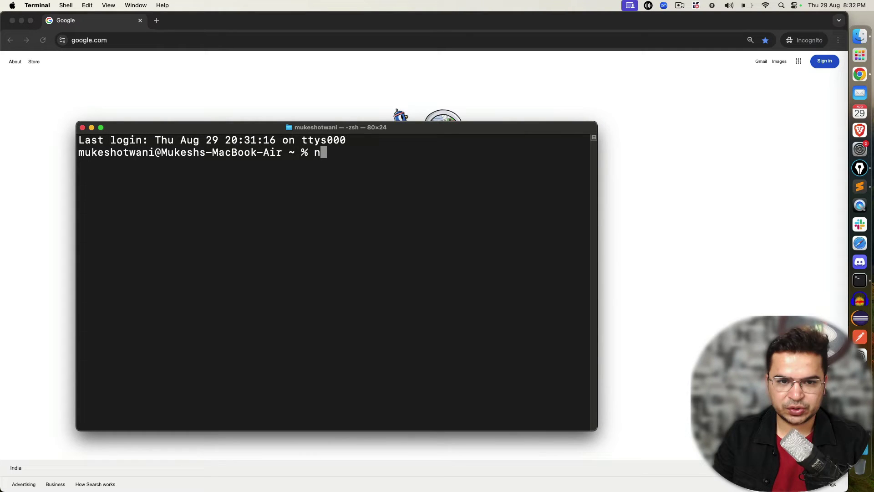
pyautogui.write('ode')
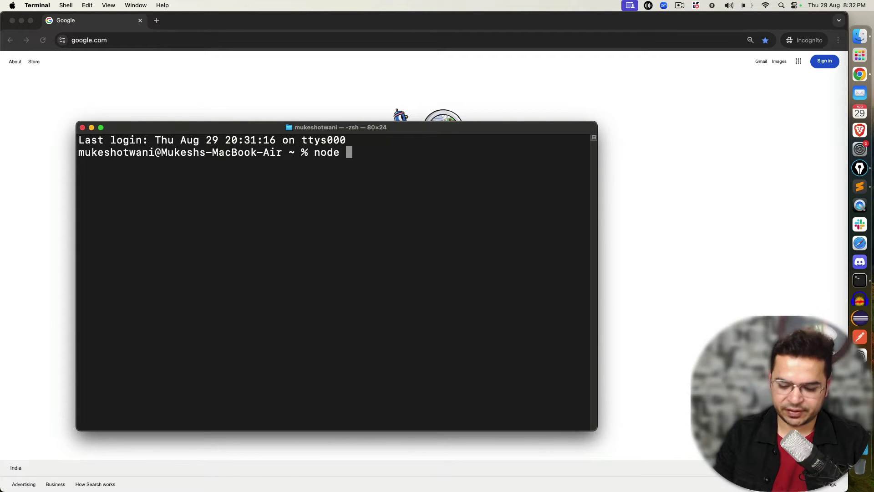
pyautogui.write(' --version')
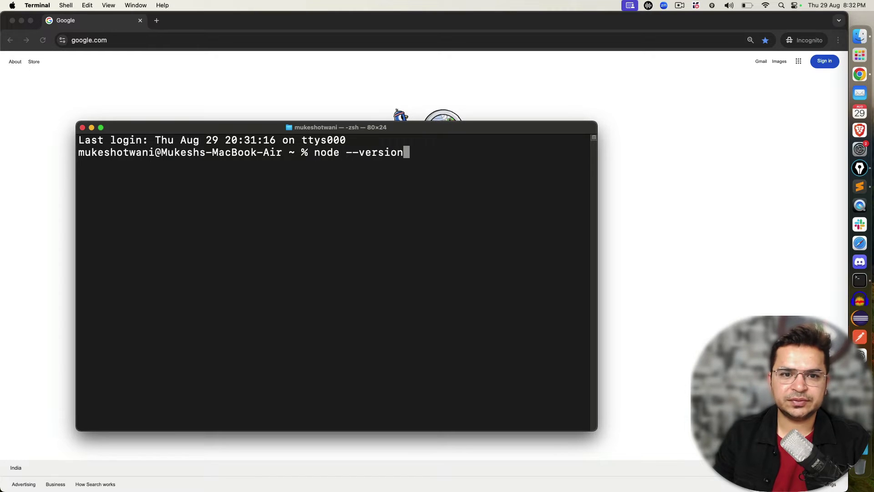
pyautogui.press('Return')
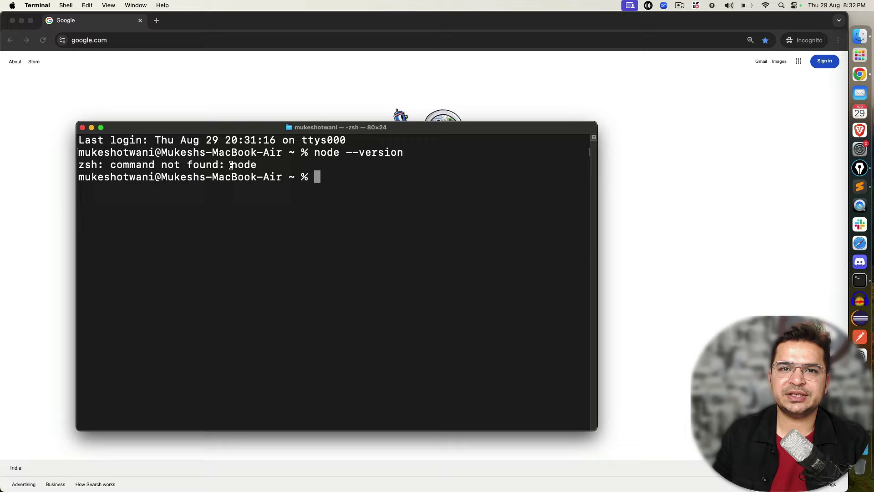
# - Close Terminal, search Google for 'node js' and open the official nodejs.org result
pyautogui.click(82, 127)
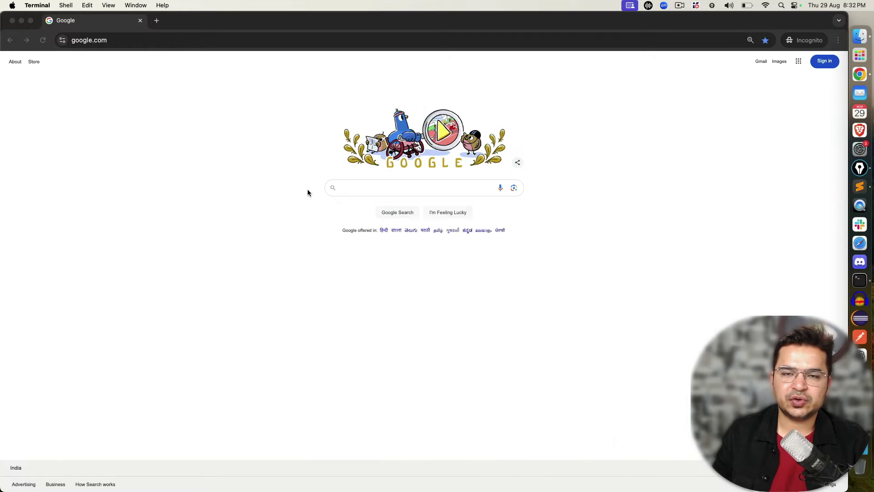
pyautogui.click(376, 193)
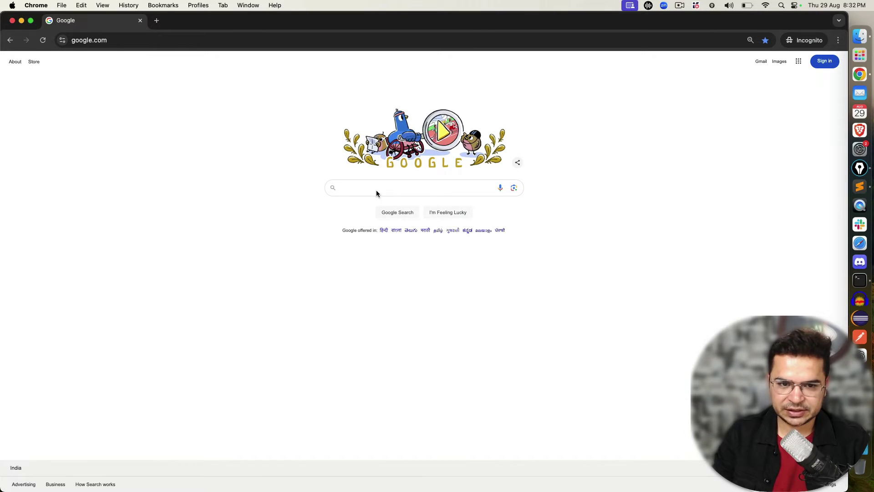
pyautogui.click(376, 192)
pyautogui.write('node')
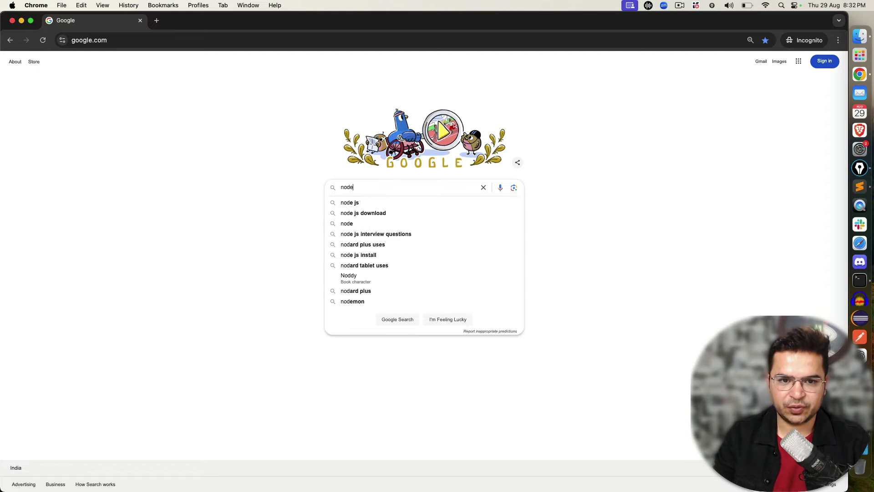
pyautogui.write(' js')
pyautogui.press('Return')
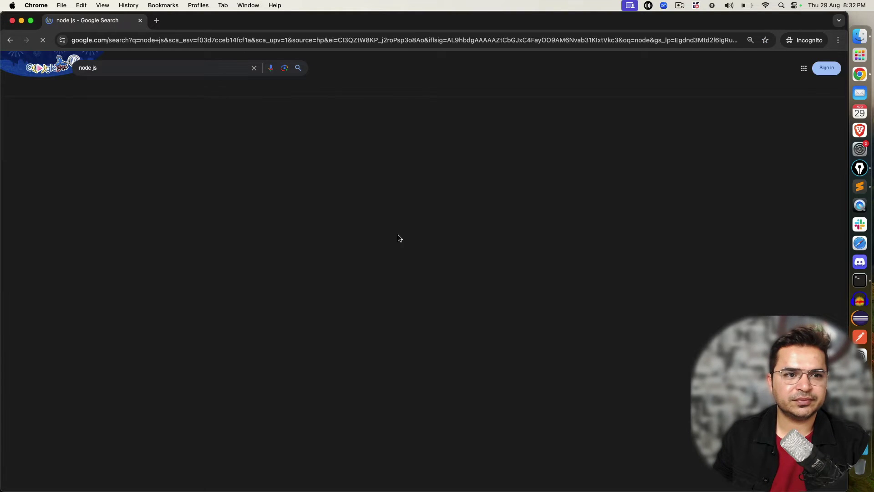
pyautogui.click(109, 127)
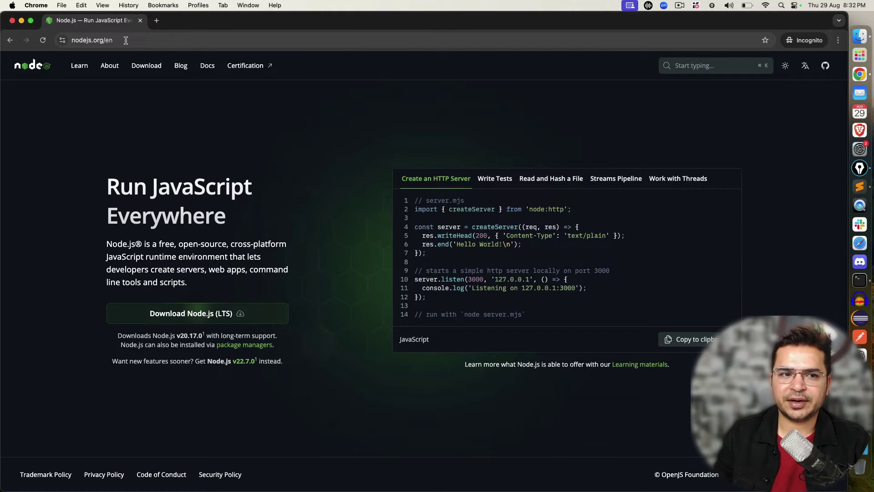
# - Open the Node.js download page, compare the Installer, Binaries and Source Code tabs, and return to Installer
pyautogui.click(145, 67)
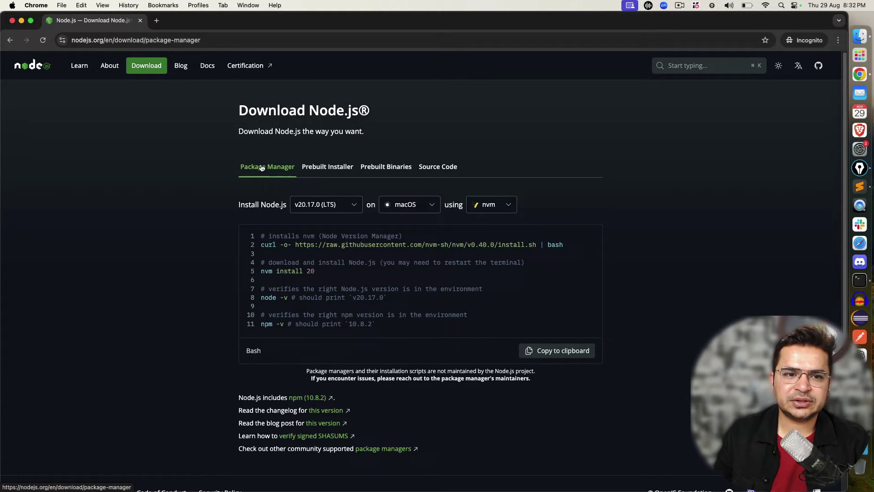
pyautogui.click(334, 168)
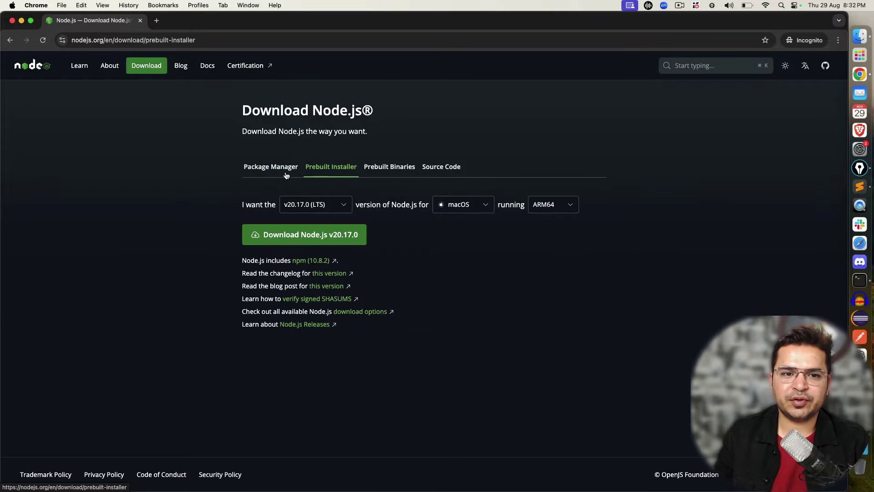
pyautogui.click(383, 172)
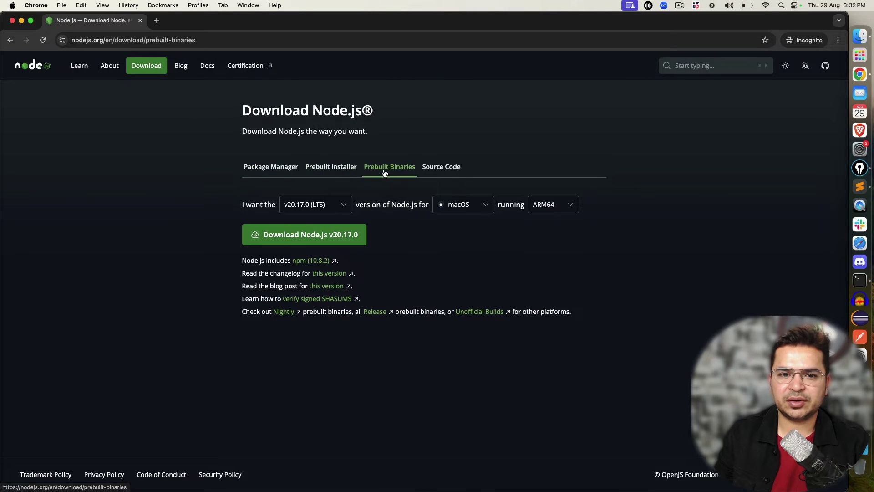
pyautogui.click(443, 168)
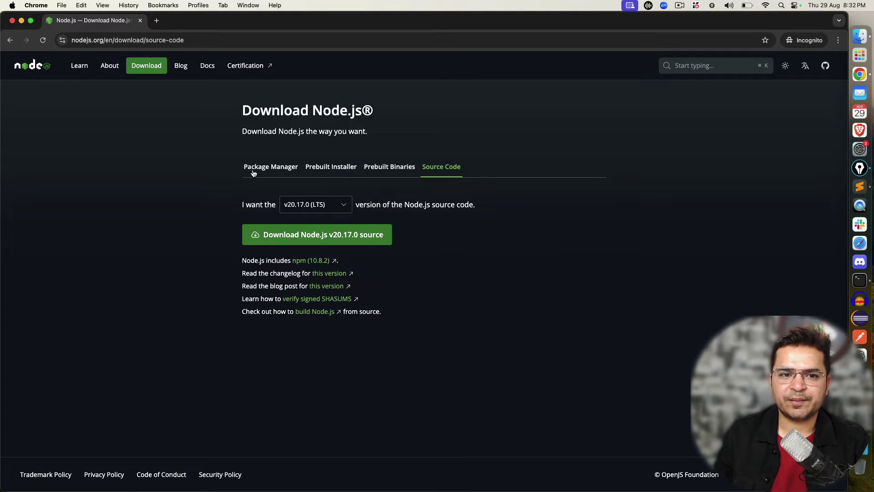
pyautogui.click(329, 171)
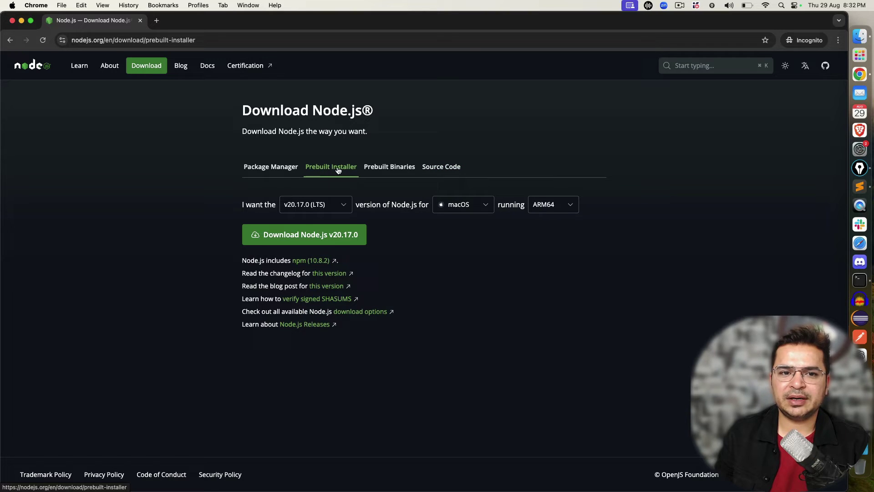
# - Keep v20.17.0 (LTS) and macOS in the dropdowns, then check the architecture list
pyautogui.click(318, 200)
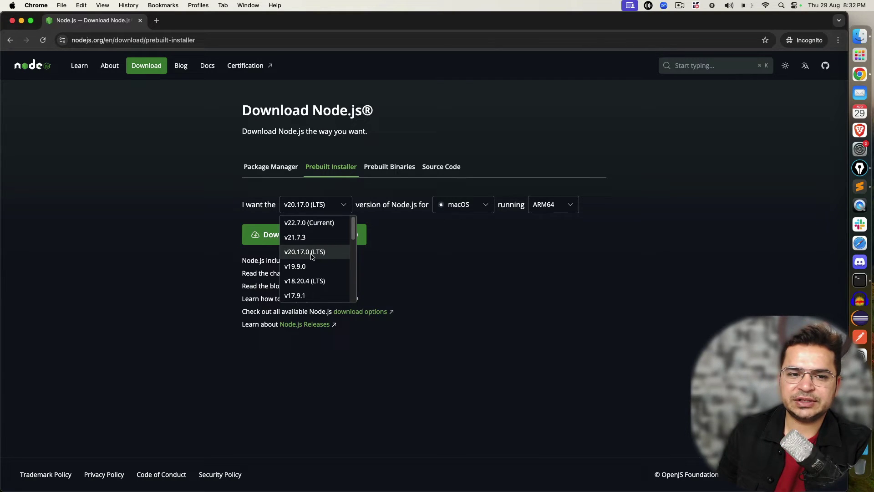
pyautogui.click(319, 257)
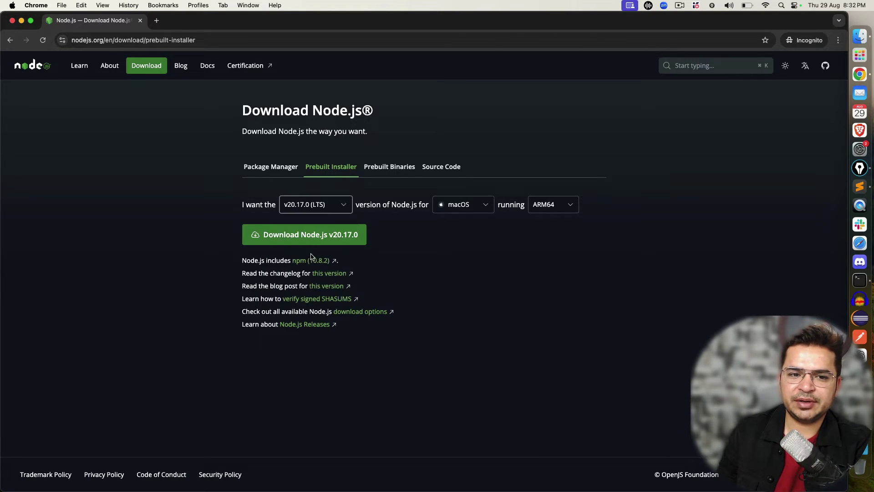
pyautogui.click(454, 209)
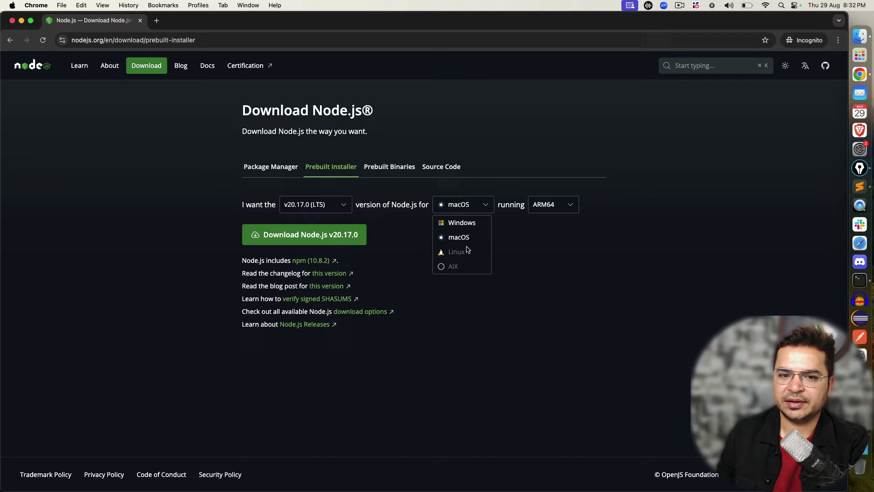
pyautogui.click(465, 240)
pyautogui.click(541, 206)
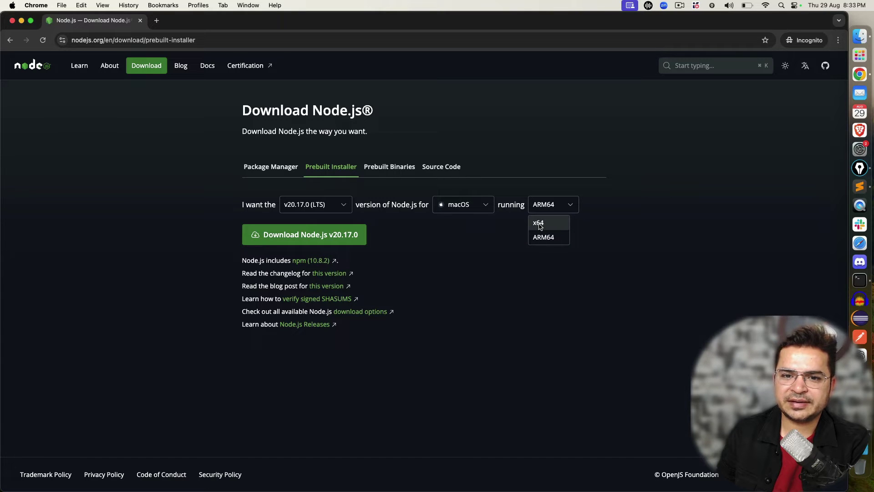
# - Keep ARM64, save node-v20.17.0.pkg to Downloads, and check the downloads list
pyautogui.click(503, 228)
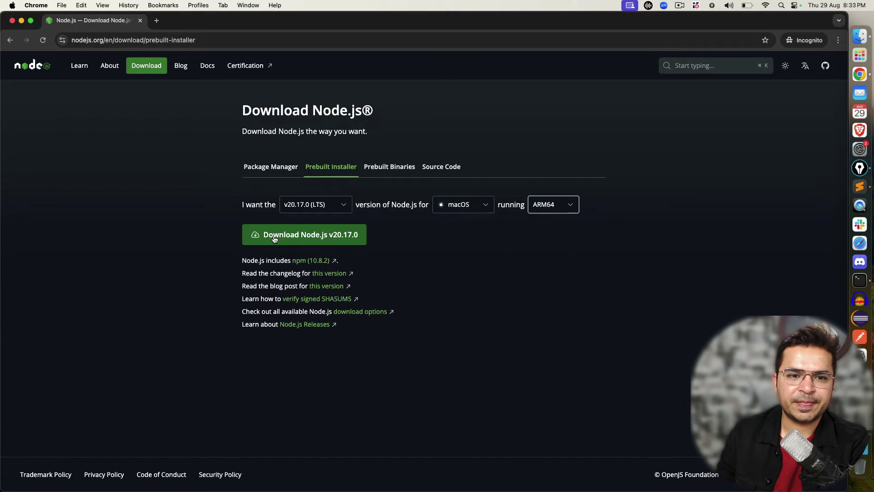
pyautogui.click(311, 235)
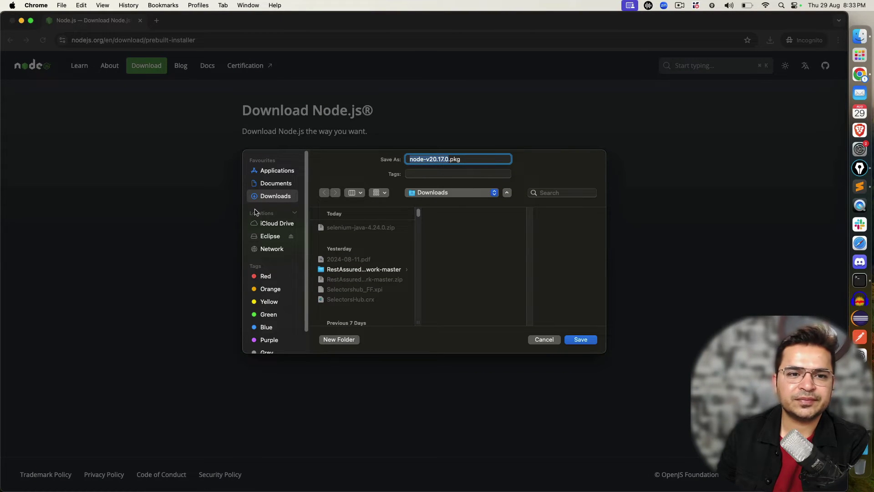
pyautogui.click(579, 339)
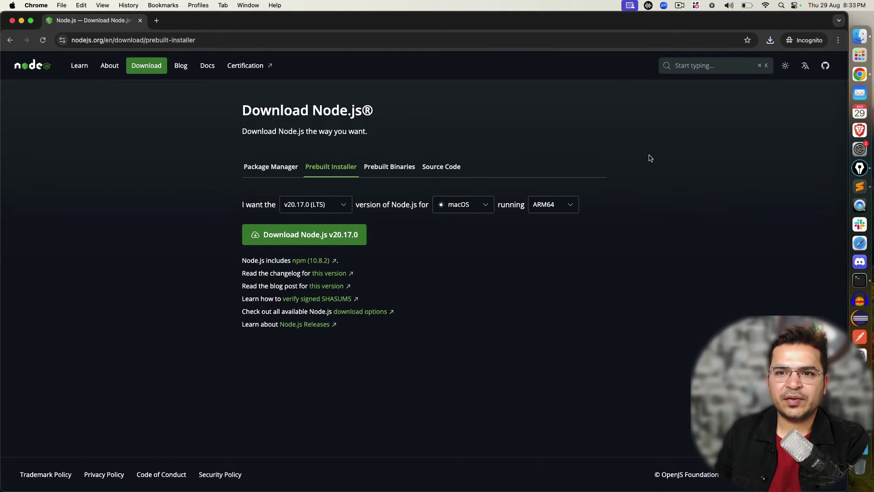
pyautogui.click(770, 40)
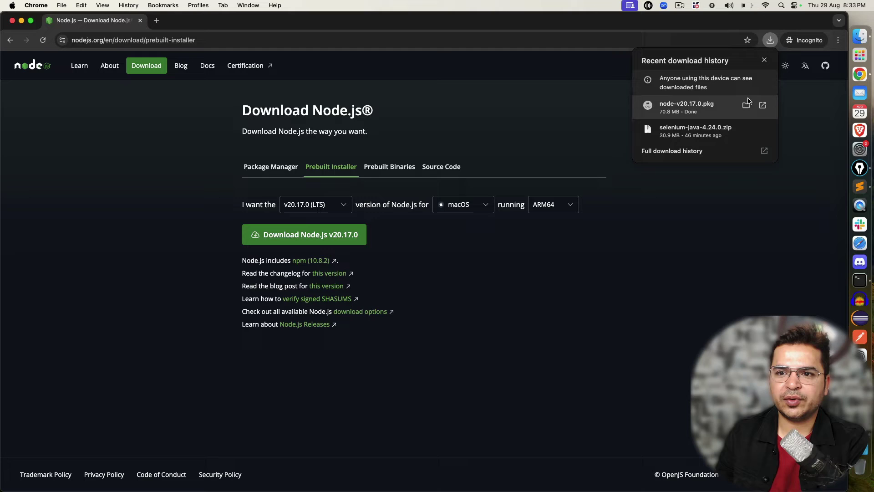
# - Launch node-v20.17.0.pkg and position the installer window on screen
pyautogui.click(681, 104)
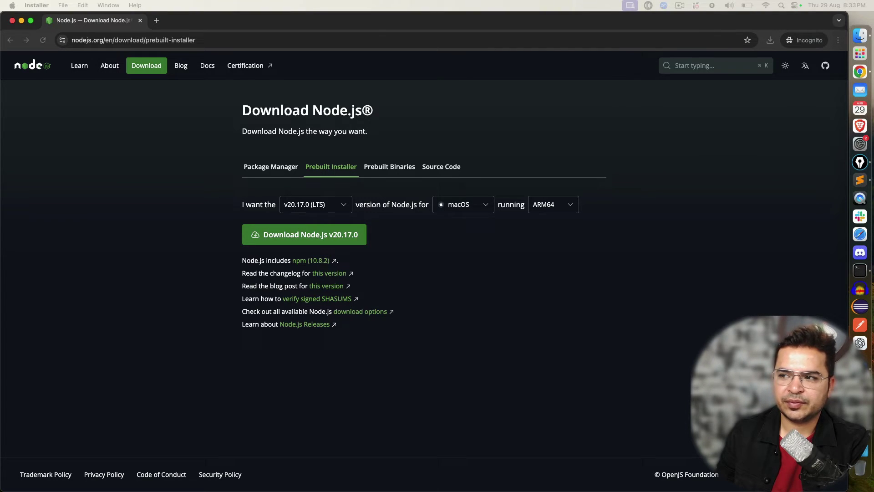
pyautogui.moveTo(342, 107)
pyautogui.mouseDown()
pyautogui.moveTo(337, 142)
pyautogui.moveTo(358, 150)
pyautogui.mouseUp()
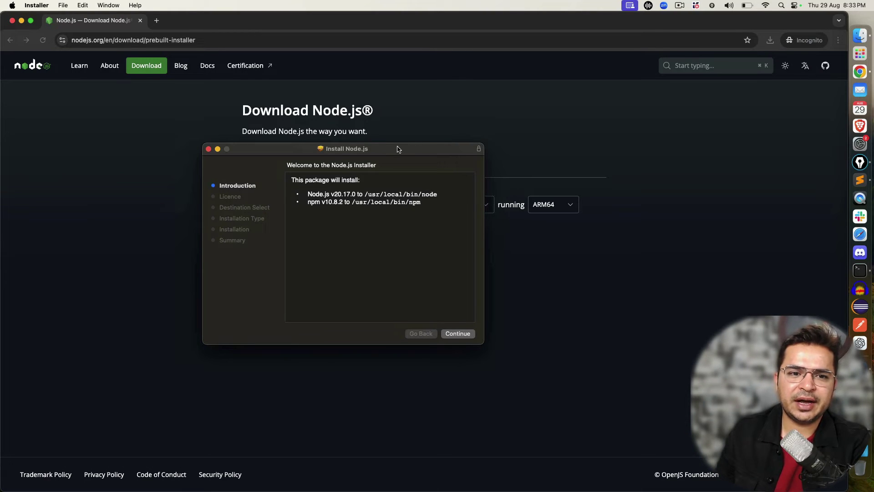
pyautogui.moveTo(357, 152); pyautogui.dragTo(397, 164)
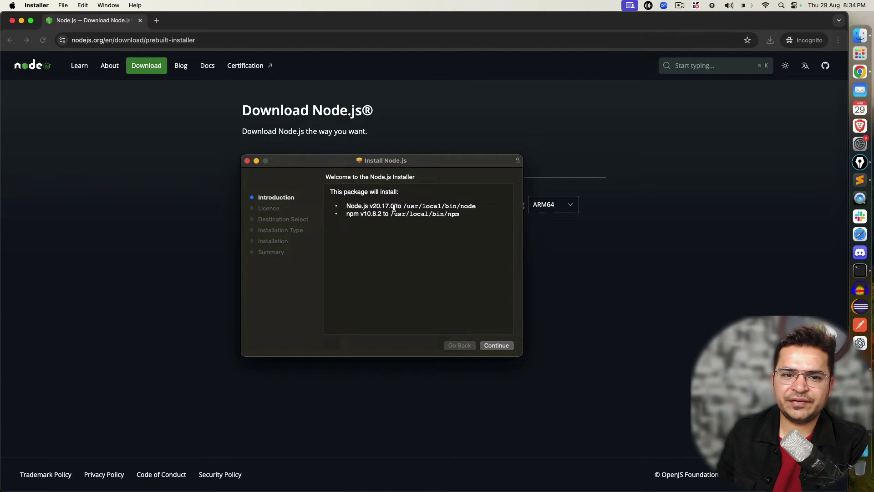
# - Highlight npm v10.8.2 and the /usr/local/bin/node install path on the Introduction page
pyautogui.moveTo(348, 214); pyautogui.dragTo(380, 214)
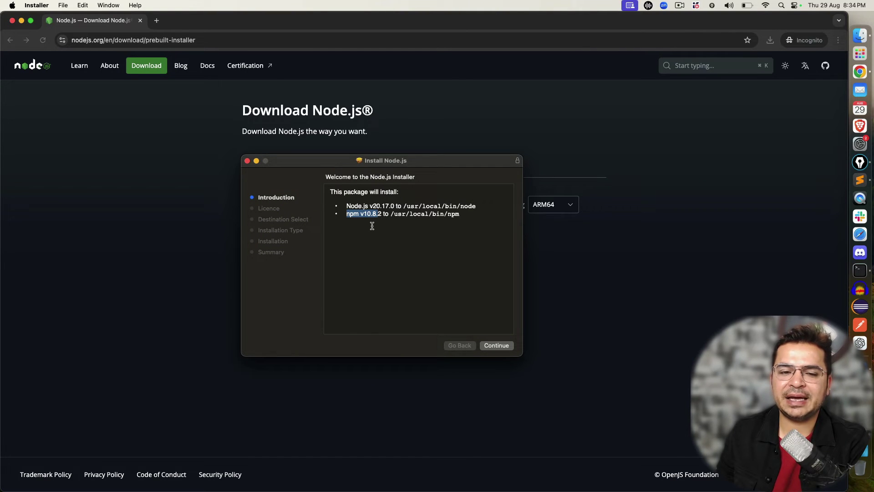
pyautogui.click(386, 226)
pyautogui.moveTo(404, 205); pyautogui.dragTo(478, 207)
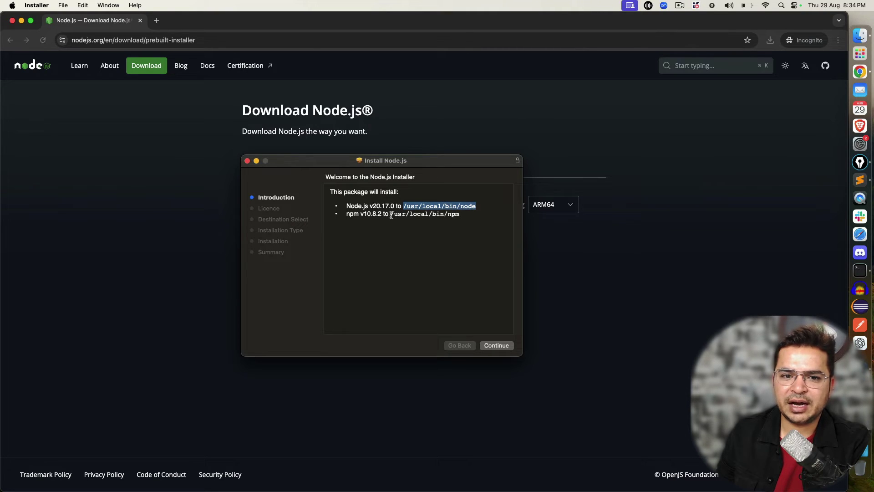
pyautogui.moveTo(391, 215); pyautogui.dragTo(460, 214)
pyautogui.click(466, 229)
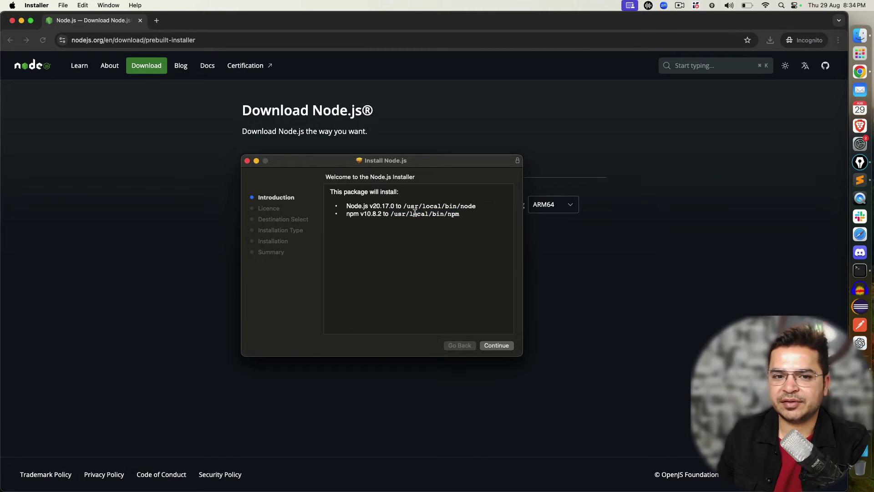
pyautogui.moveTo(403, 207); pyautogui.dragTo(479, 207)
pyautogui.click(473, 235)
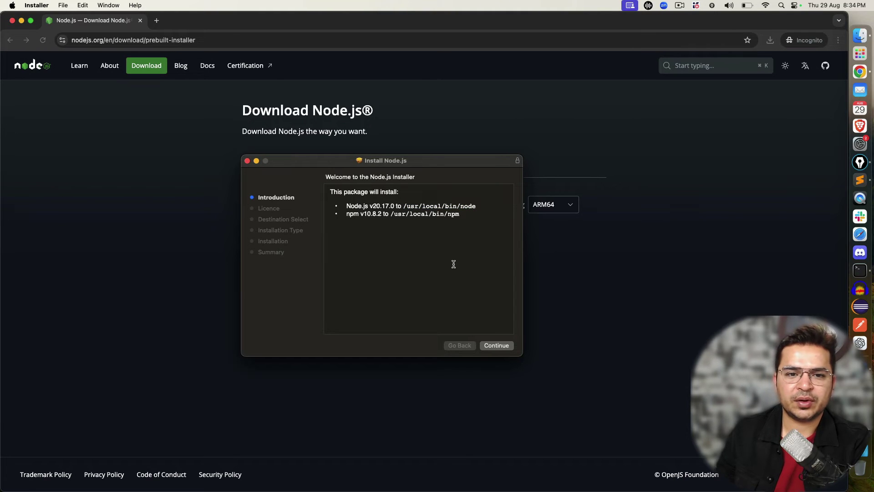
# - Agree to the Node.js licence and start the standard install on Macintosh HD
pyautogui.click(497, 345)
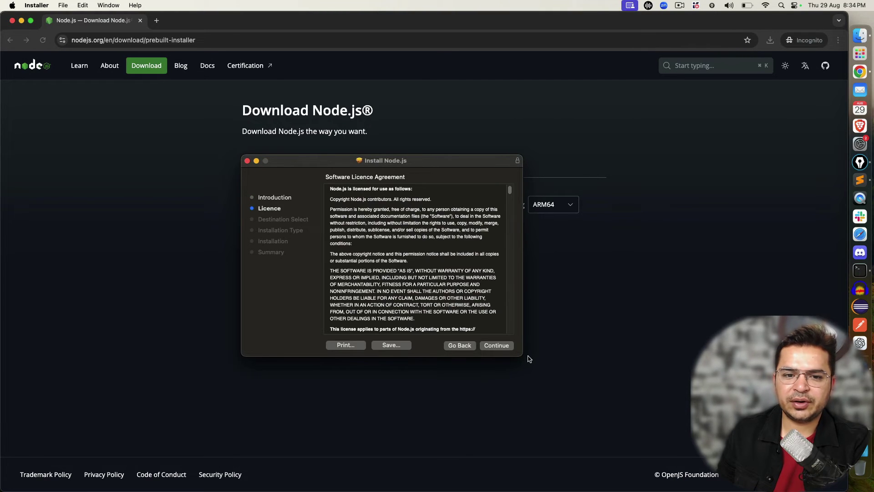
pyautogui.click(496, 345)
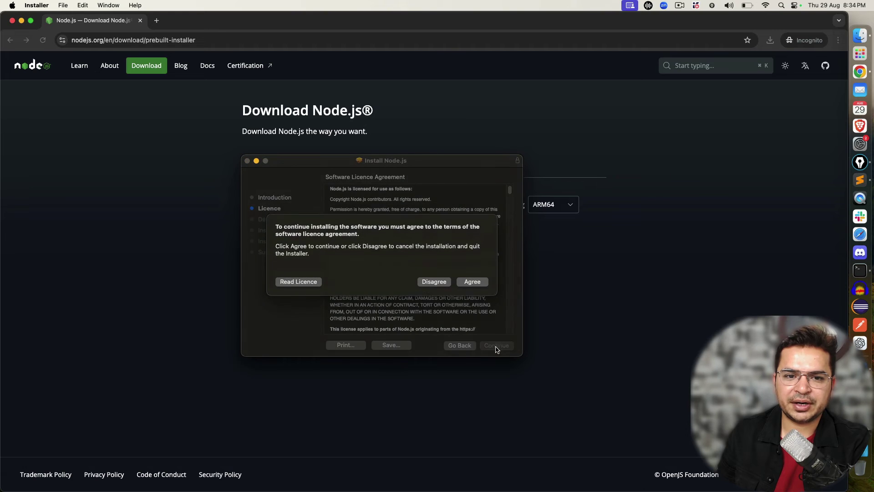
pyautogui.click(472, 282)
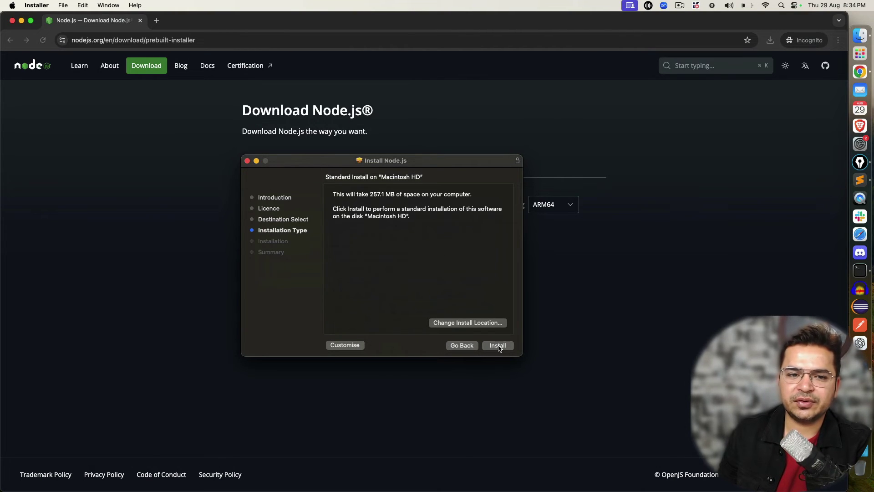
pyautogui.click(498, 346)
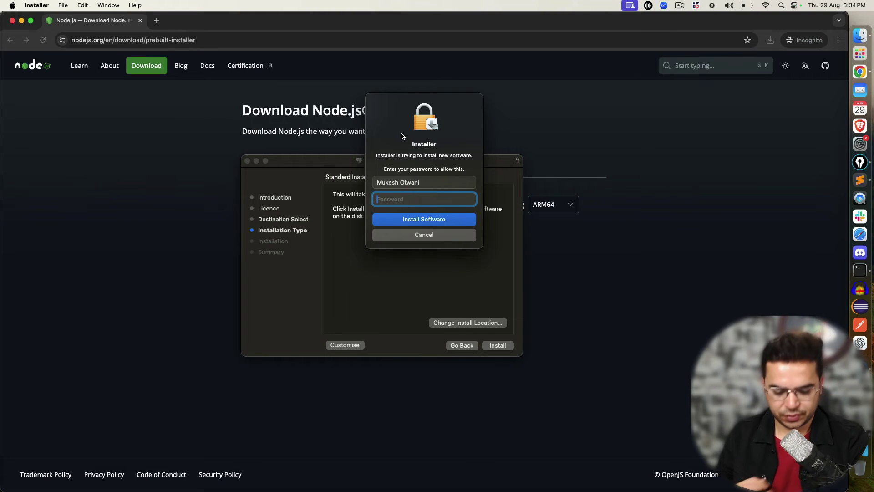
pyautogui.write('••••')
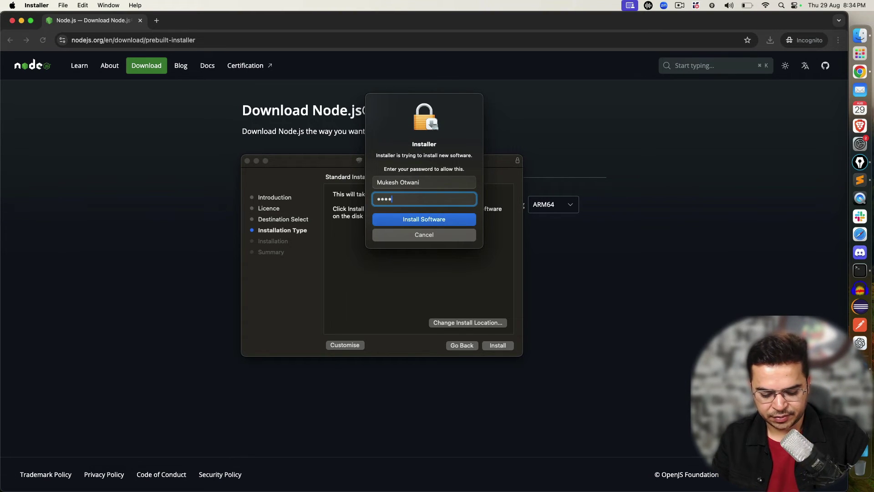
pyautogui.write('•••')
# - Correct the mistyped password and submit it to authorise the install
pyautogui.press('BackSpace')
pyautogui.press('BackSpace')
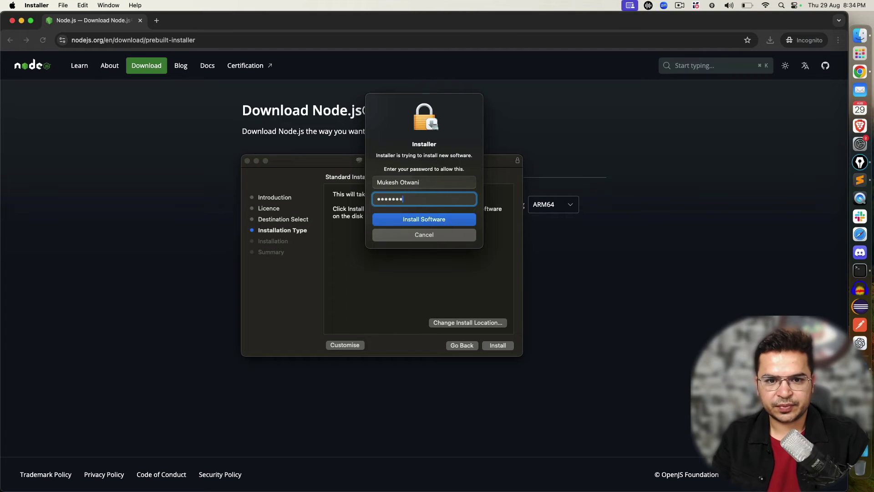
pyautogui.press('BackSpace')
pyautogui.press('BackSpace')
pyautogui.press('BackSpace')
pyautogui.press('BackSpace')
pyautogui.write('•••')
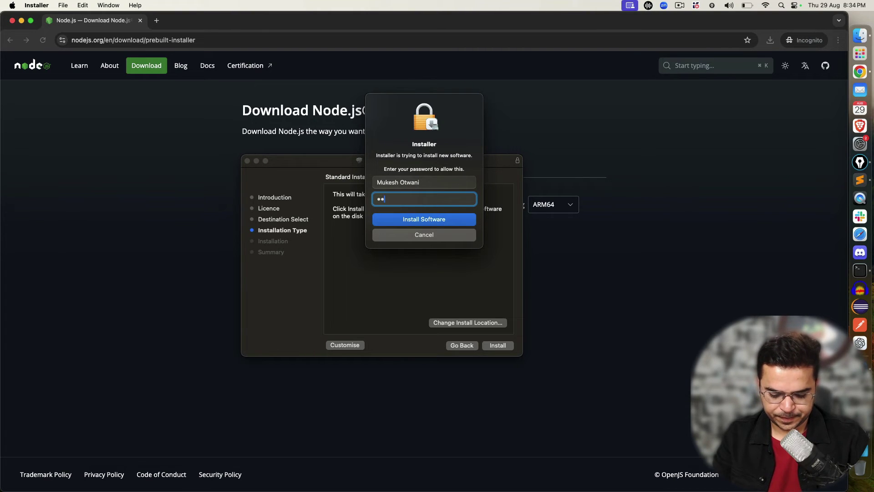
pyautogui.write('•••••••')
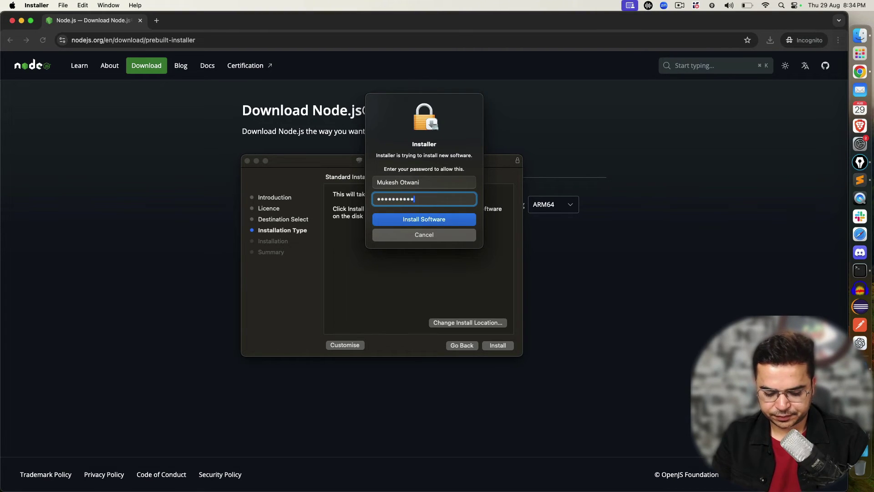
pyautogui.write('••••')
pyautogui.press('Return')
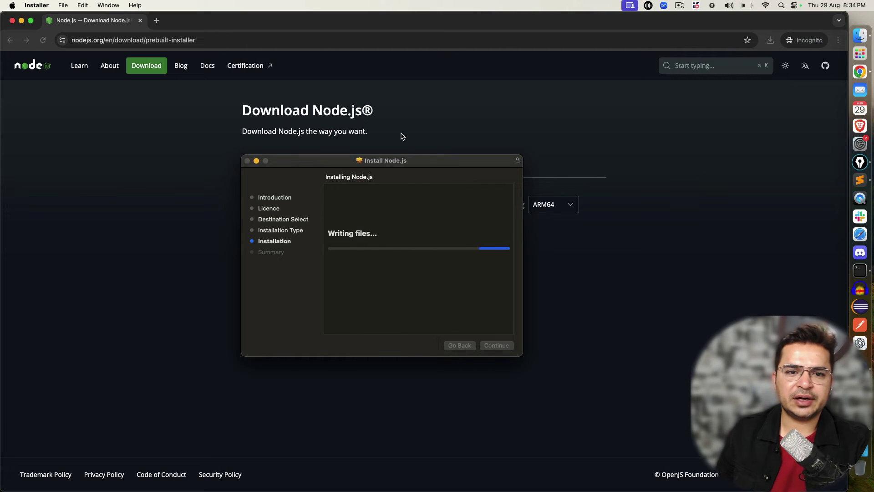
# - Review the summary's install paths and $PATH note, close the installer, and bin the package
pyautogui.moveTo(427, 163)
pyautogui.mouseDown()
pyautogui.moveTo(364, 162)
pyautogui.moveTo(422, 181)
pyautogui.mouseUp()
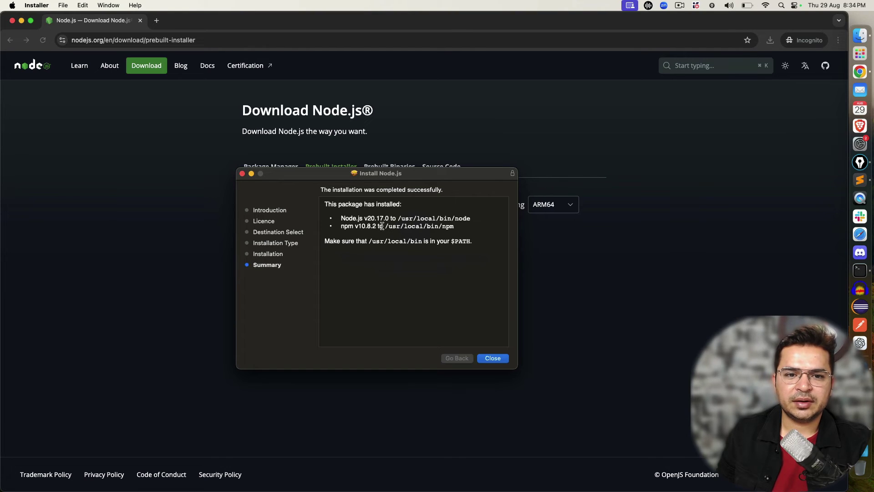
pyautogui.moveTo(397, 218); pyautogui.dragTo(470, 218)
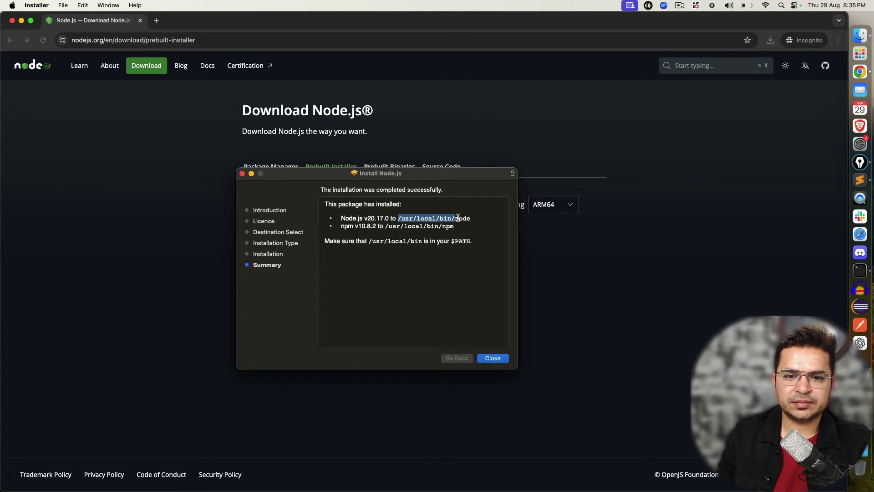
pyautogui.click(374, 258)
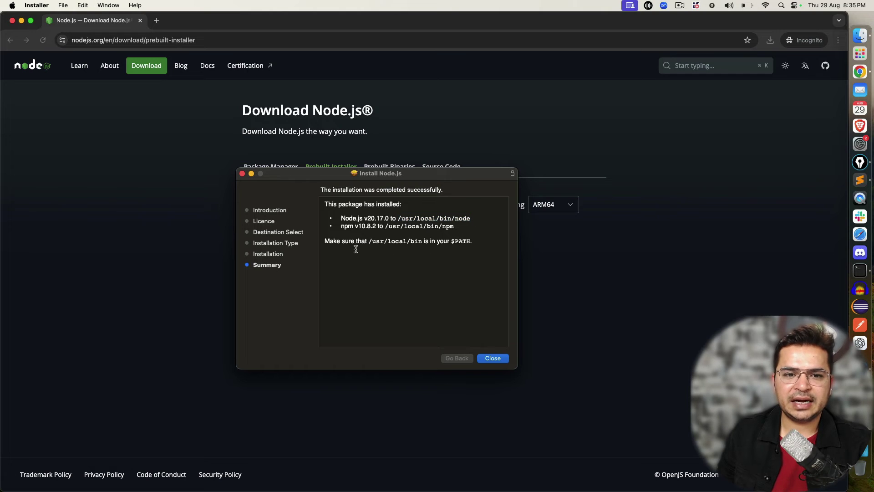
pyautogui.moveTo(378, 241); pyautogui.dragTo(471, 242)
pyautogui.click(477, 244)
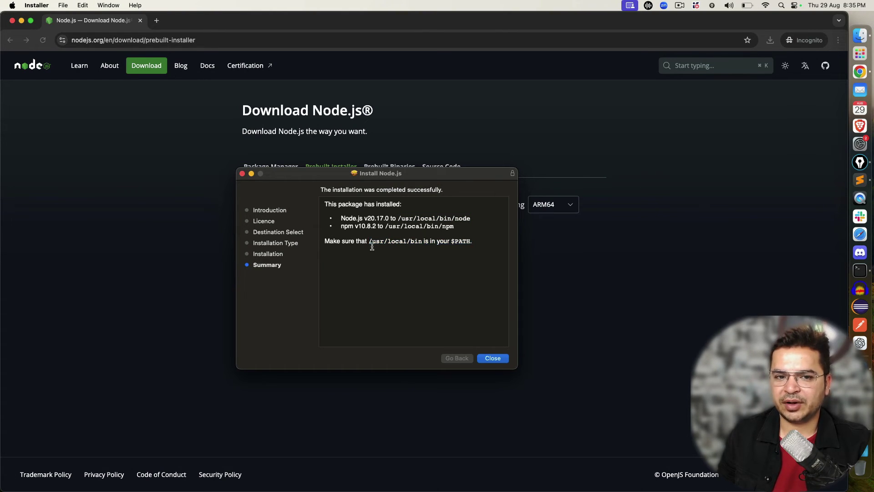
pyautogui.moveTo(325, 242); pyautogui.dragTo(479, 243)
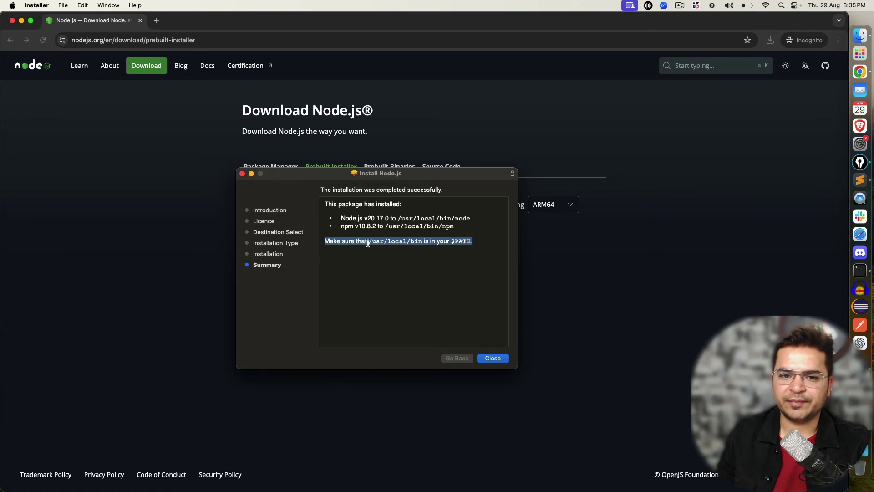
pyautogui.click(493, 358)
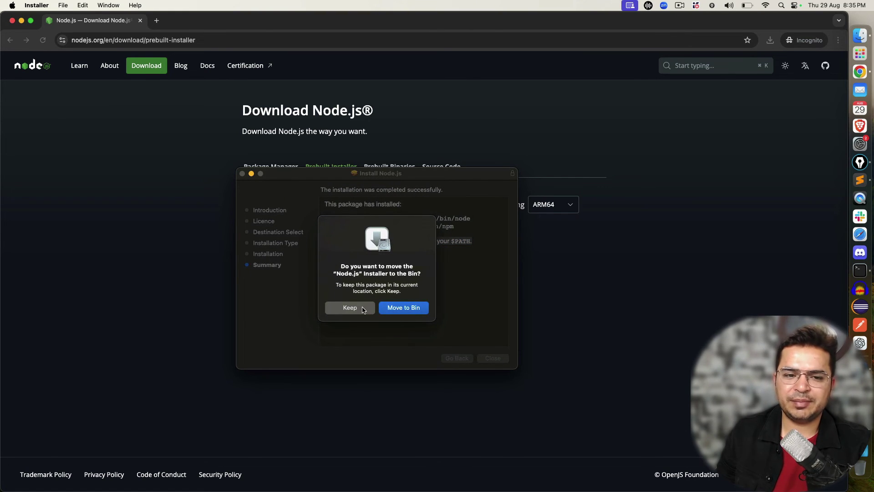
pyautogui.click(404, 308)
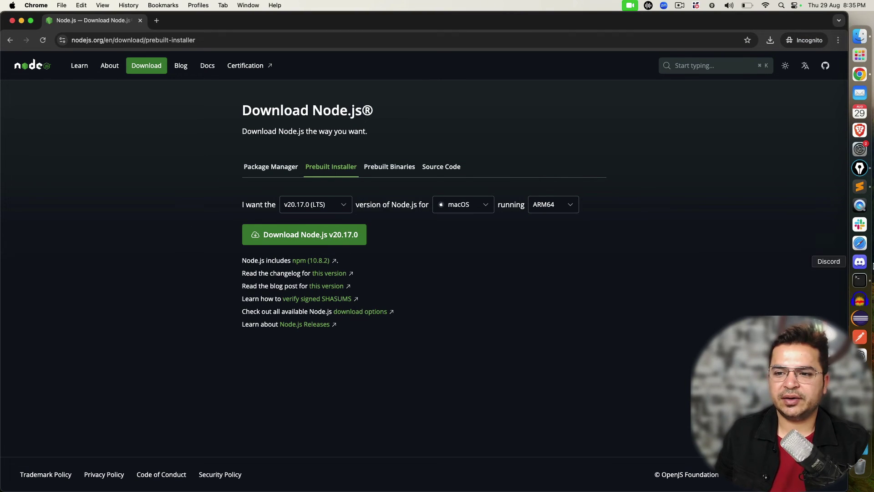
# - In a cleared, enlarged Terminal, run node --version, which returns v20.17.0
pyautogui.click(860, 280)
pyautogui.write('cl')
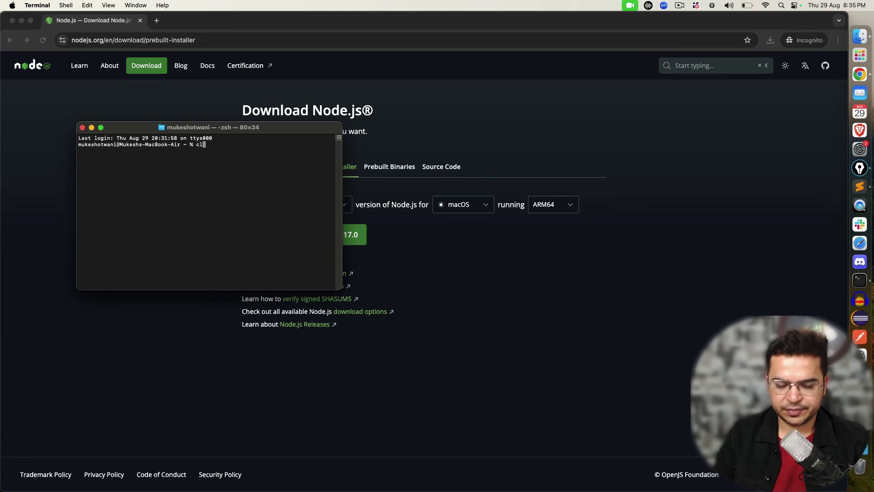
pyautogui.write('ear')
pyautogui.press('Return')
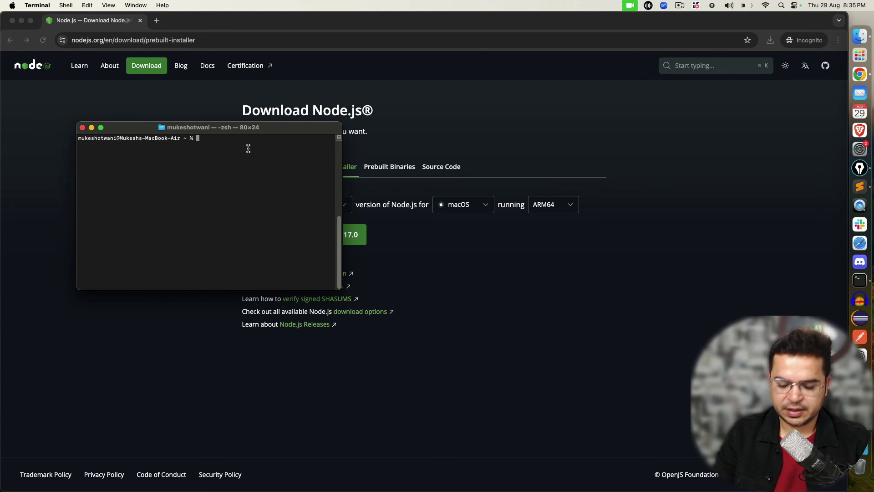
pyautogui.press('super+plus')
pyautogui.press('super+plus')
pyautogui.press('super+plus')
pyautogui.press('super+plus')
pyautogui.press('super+plus')
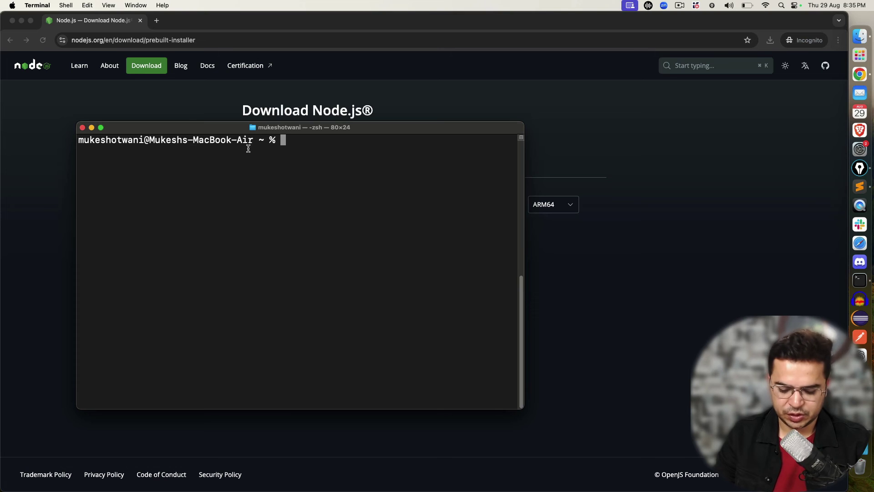
pyautogui.write('node --v')
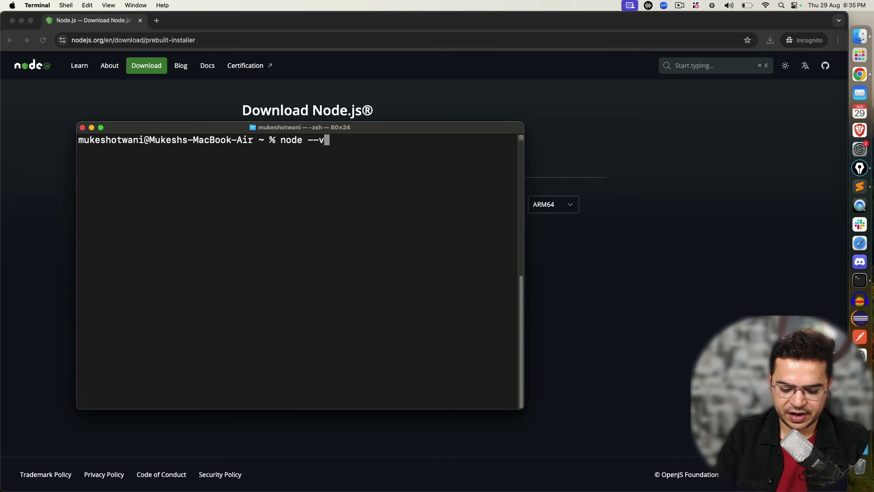
pyautogui.write('ersion')
pyautogui.press('Return')
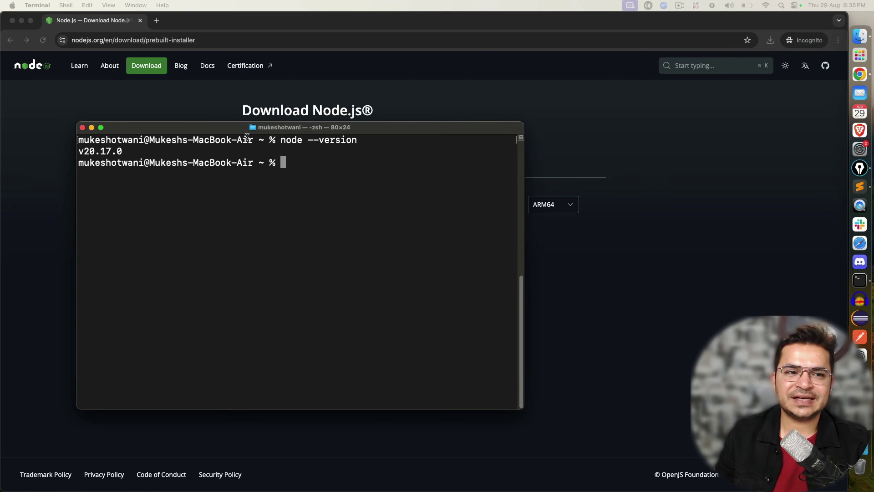
# - Run npm --version, which returns 10.8.2, and highlight that version
pyautogui.moveTo(246, 127); pyautogui.dragTo(380, 256)
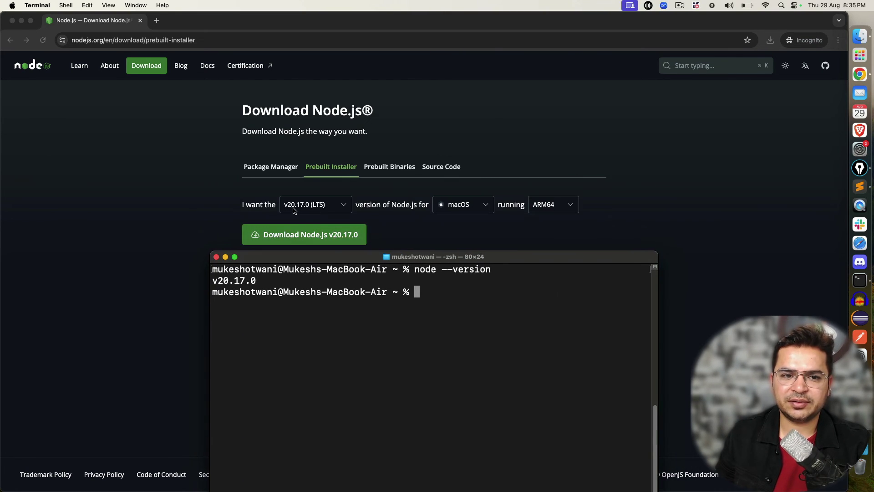
pyautogui.write('npm ')
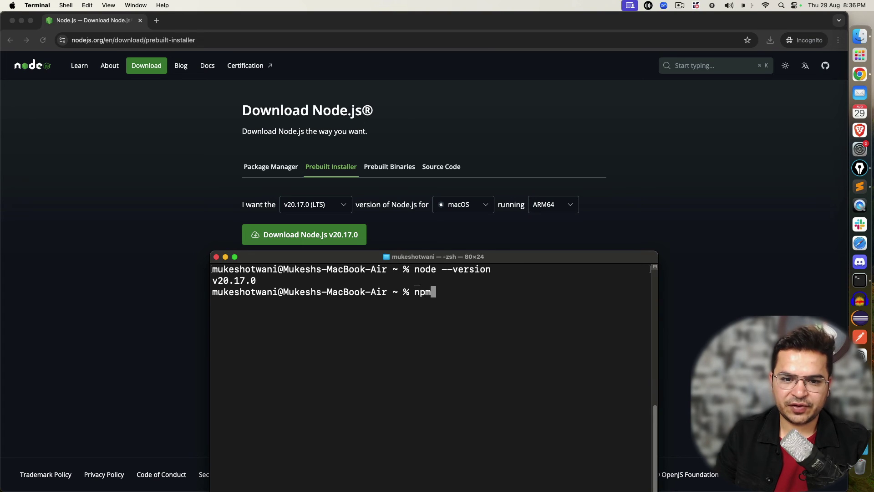
pyautogui.write('--ve')
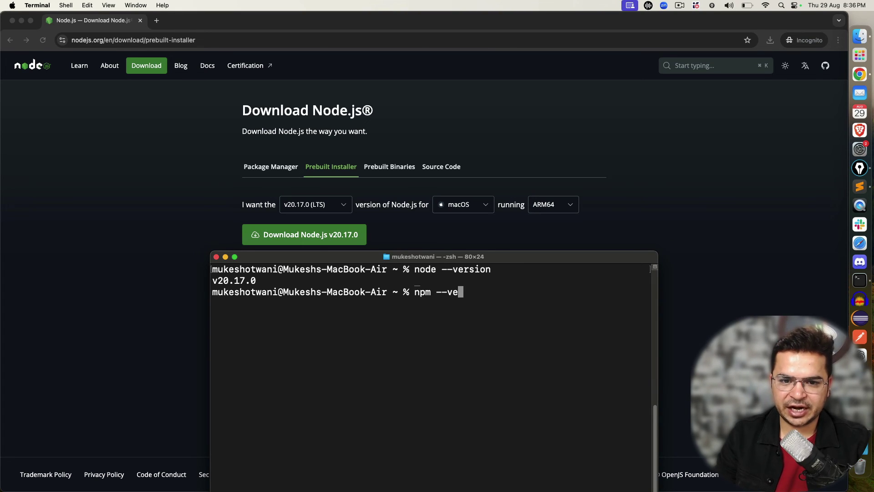
pyautogui.write('rsion')
pyautogui.press('Return')
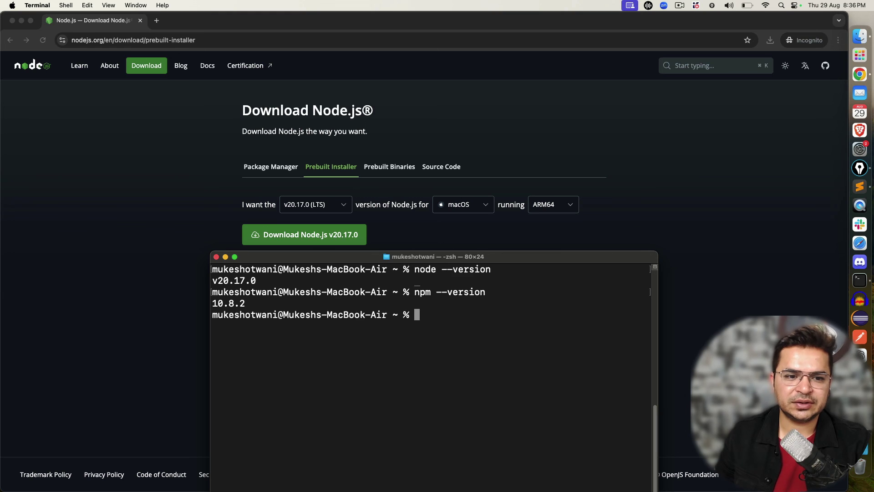
pyautogui.moveTo(323, 257); pyautogui.dragTo(311, 186)
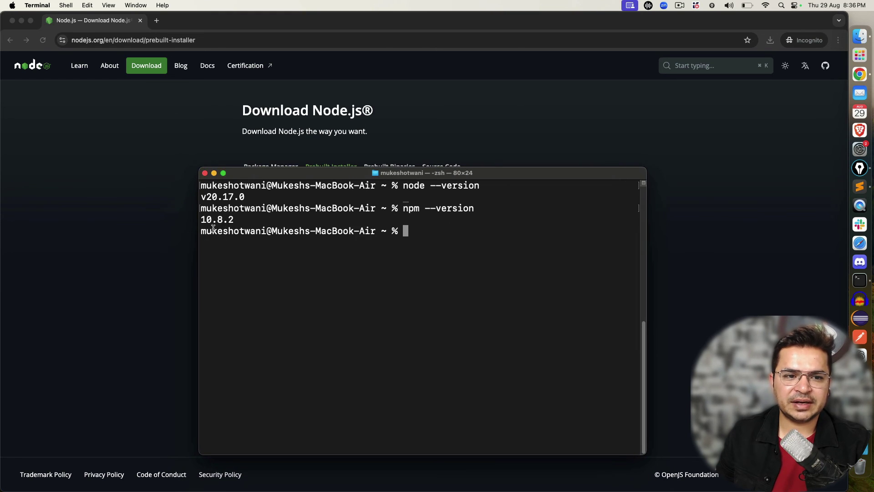
pyautogui.moveTo(202, 219); pyautogui.dragTo(237, 220)
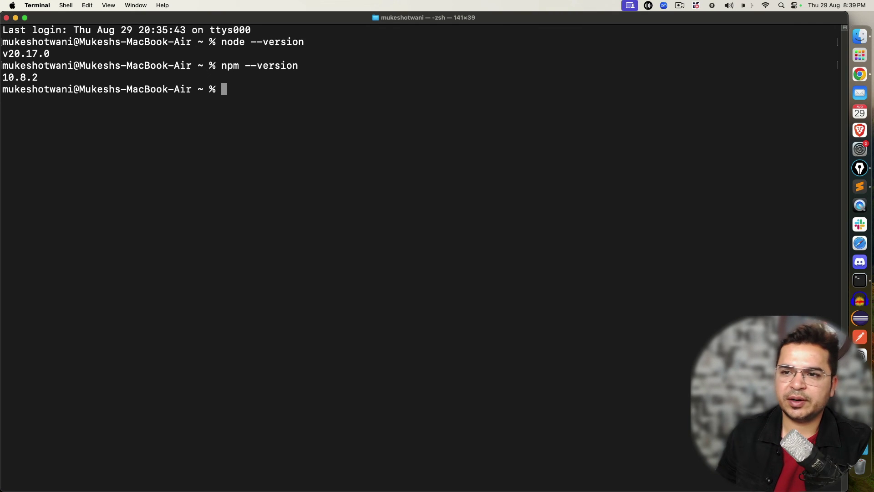
pyautogui.click(860, 74)
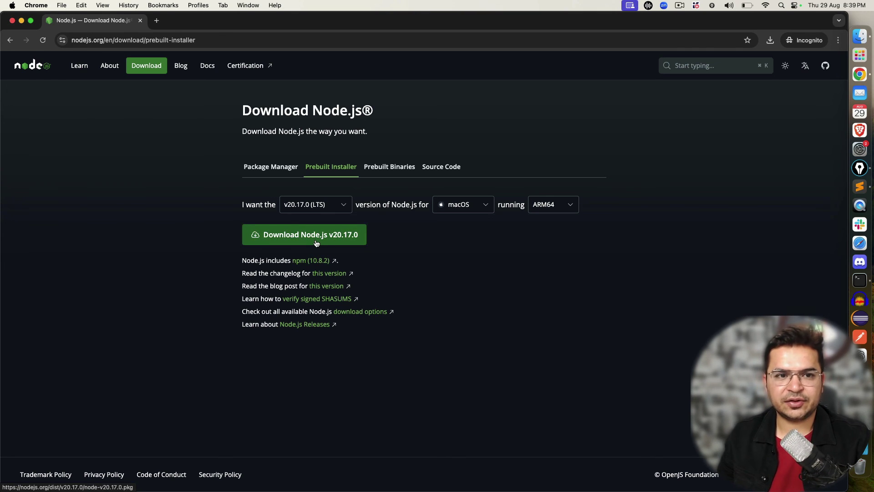
pyautogui.press('super+Tab')
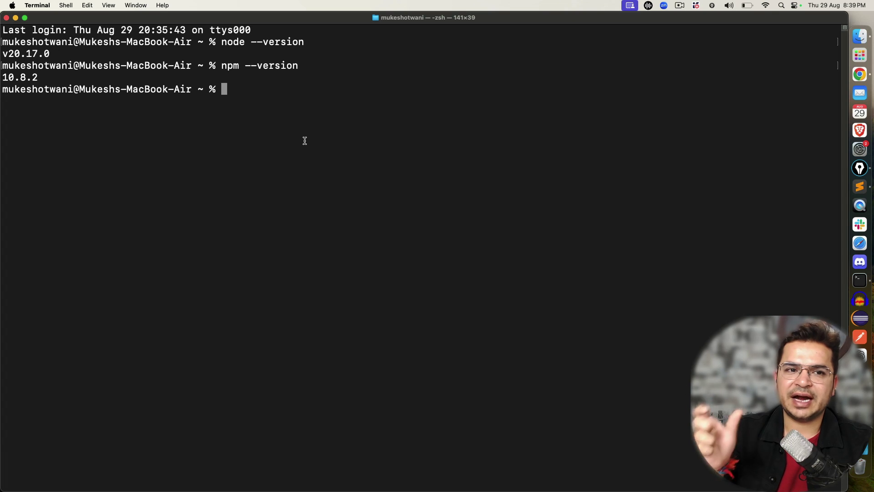